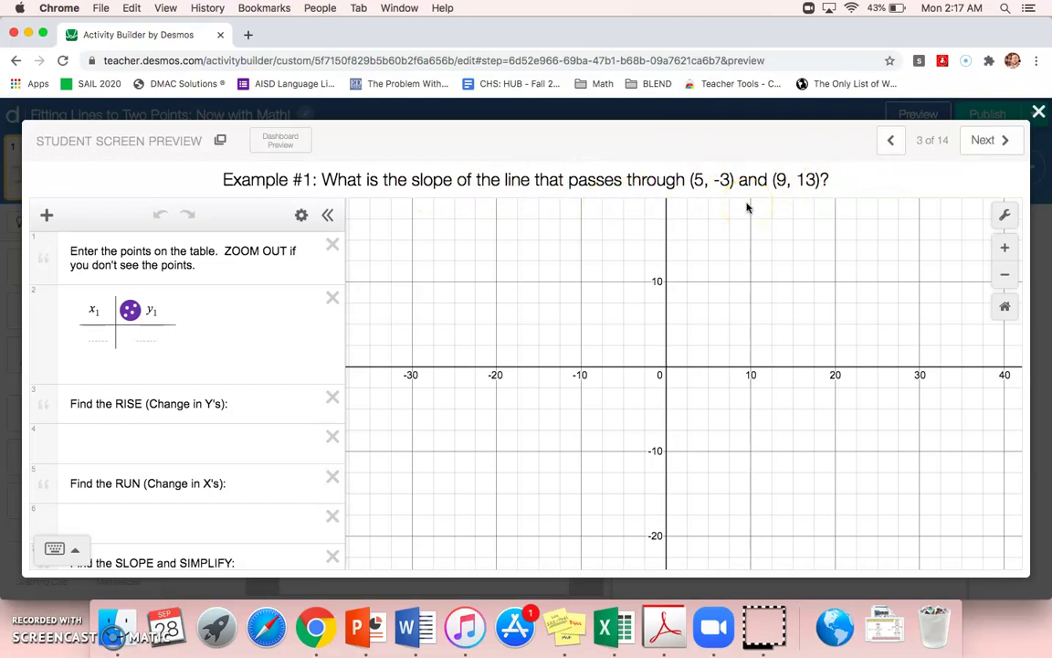
Step: Enter the points (5, -3) and (9, 13) in the Example #1 table
left_click(101, 338)
type("5")
key("Tab")
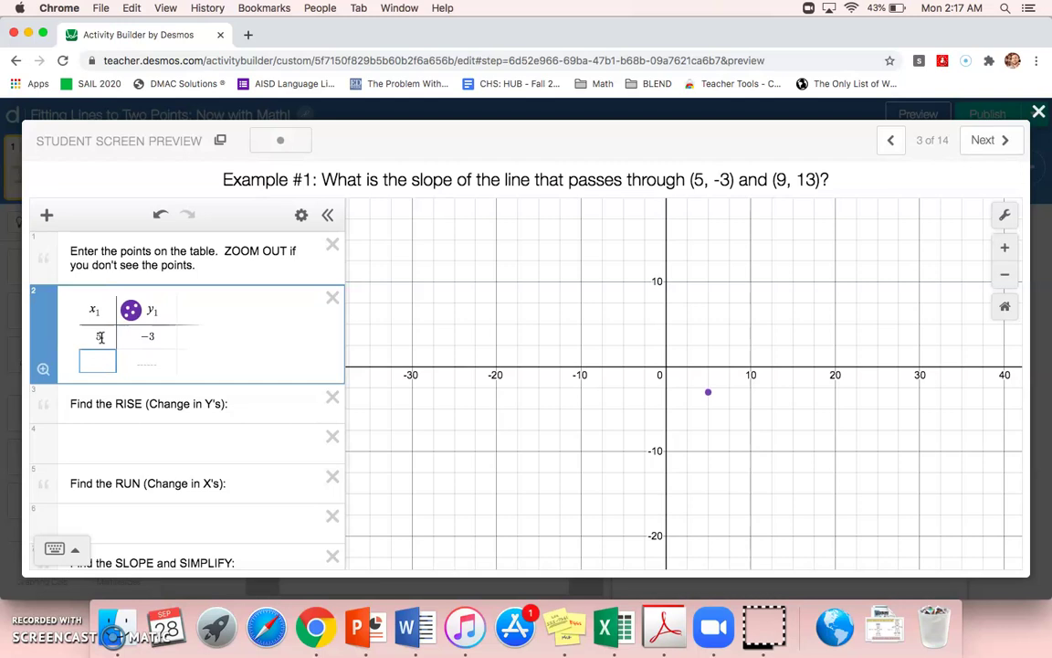
type("9")
key("Tab")
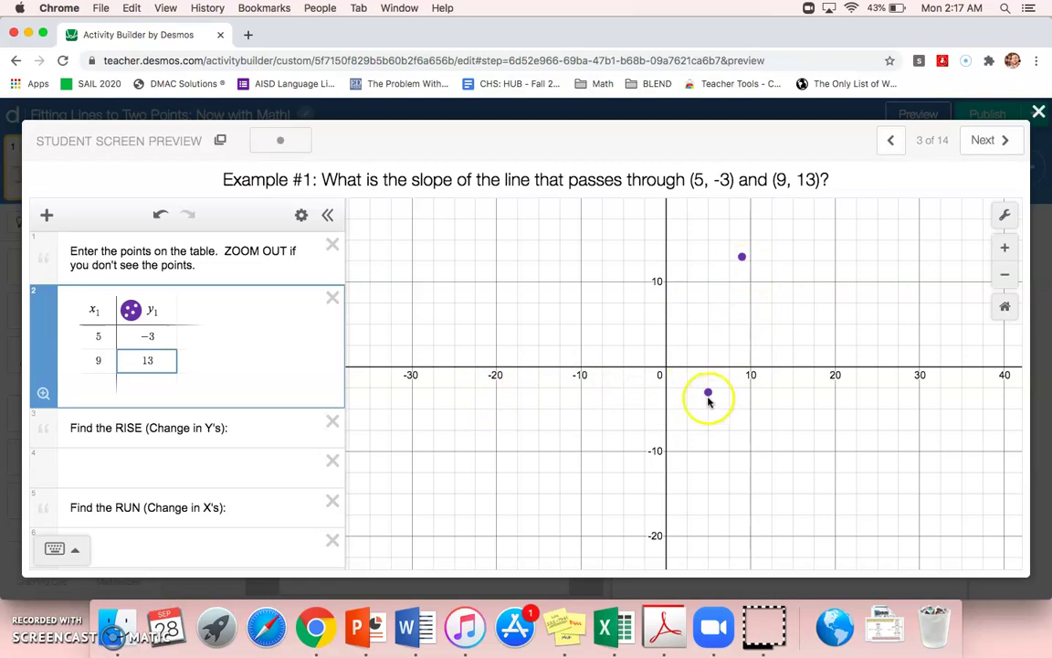
Step: Enter the rise for Example #1 as 13 - -3, subtracting the first point's y-value from the second's
left_click(1005, 247)
left_click_drag(875, 325, 756, 402)
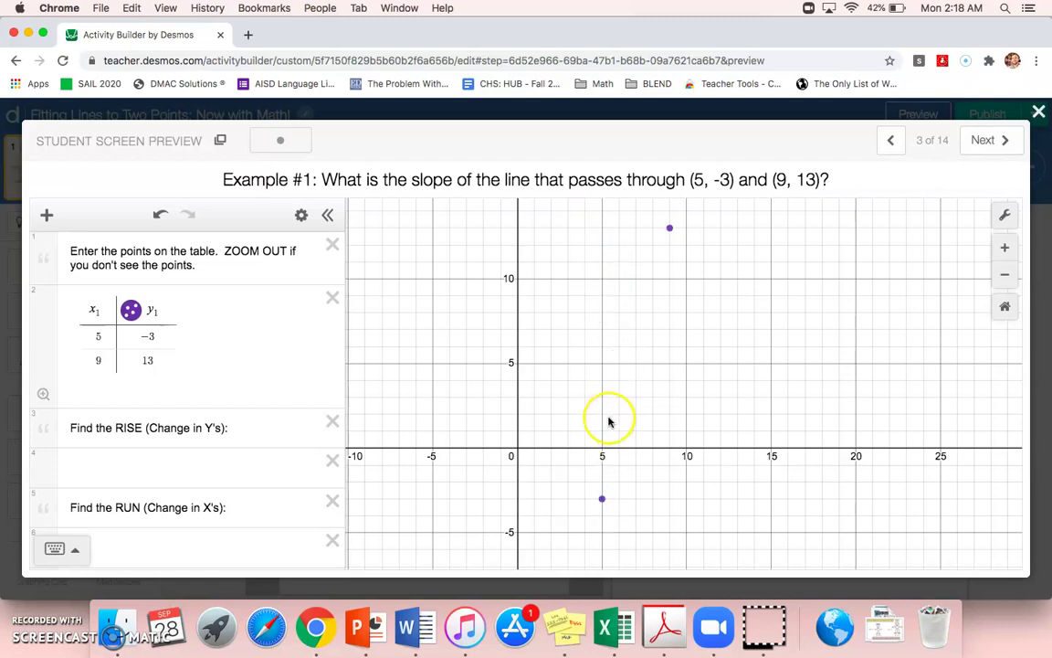
left_click(160, 467)
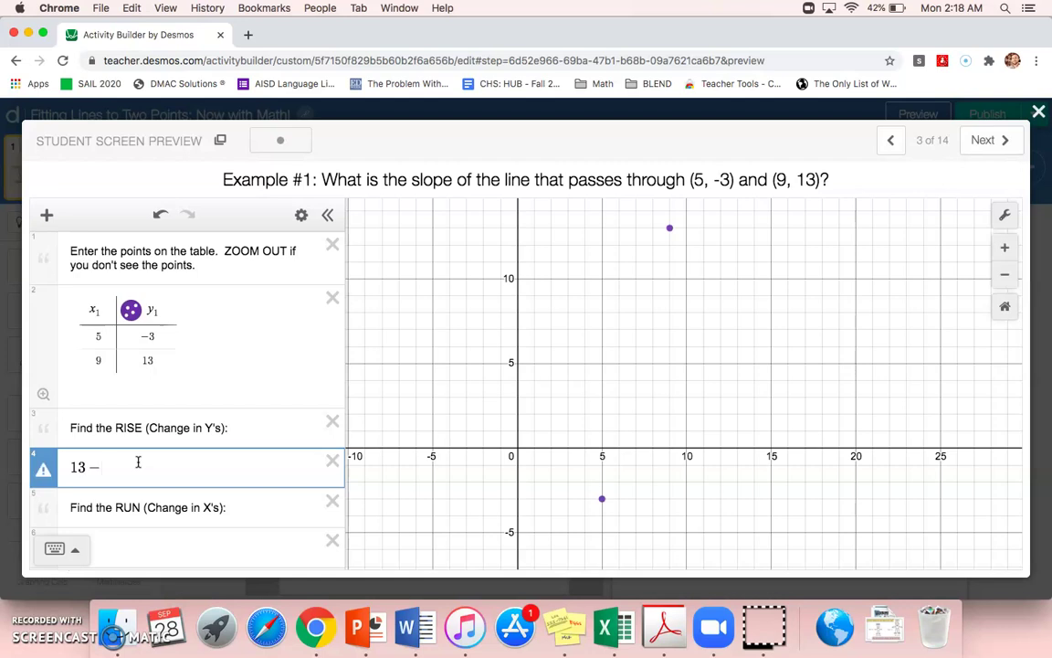
type("3")
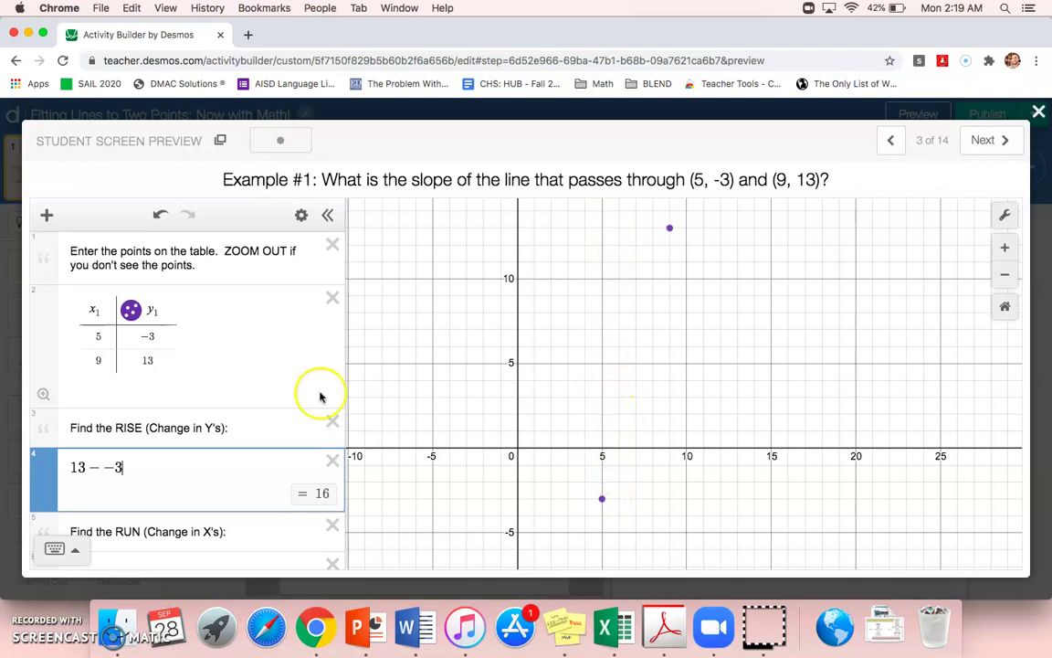
Step: Enter the run for Example #1 as 9 - 5 in the row for the change in x-values
scroll(207, 387, "down", 3)
left_click(161, 485)
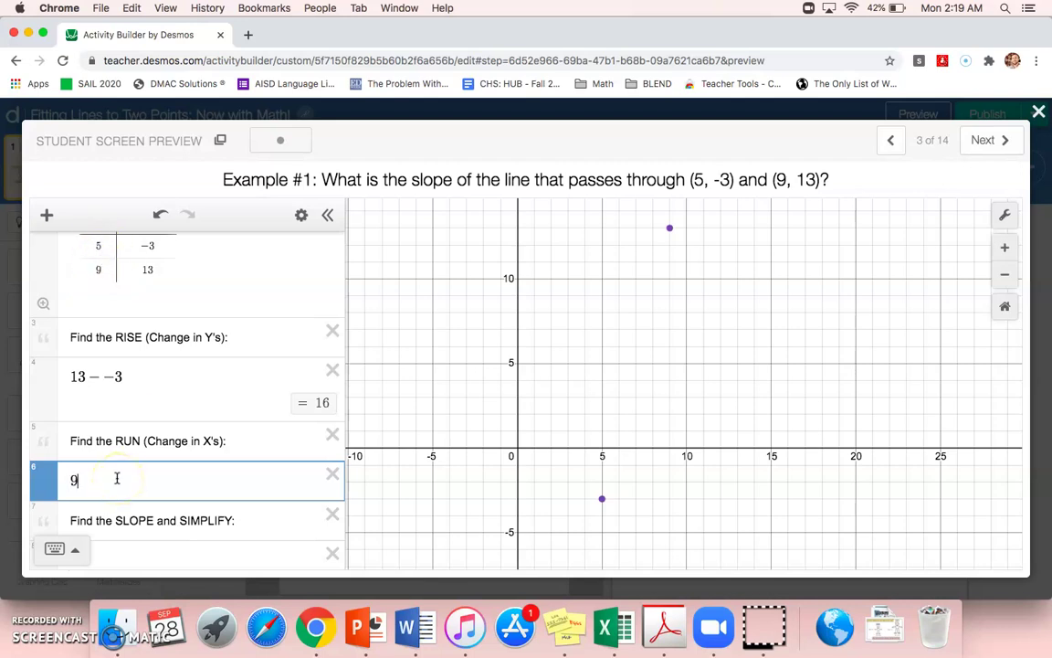
type("5")
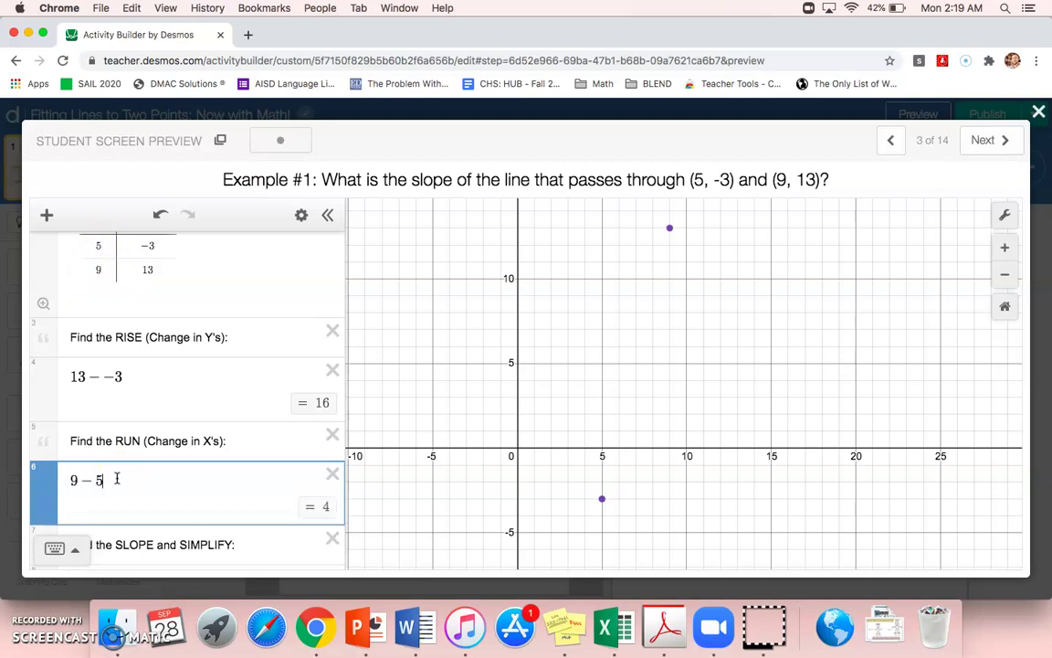
Step: Enter the Example #1 slope as the fraction 16/4 in the slope row
scroll(207, 502, "down", 3)
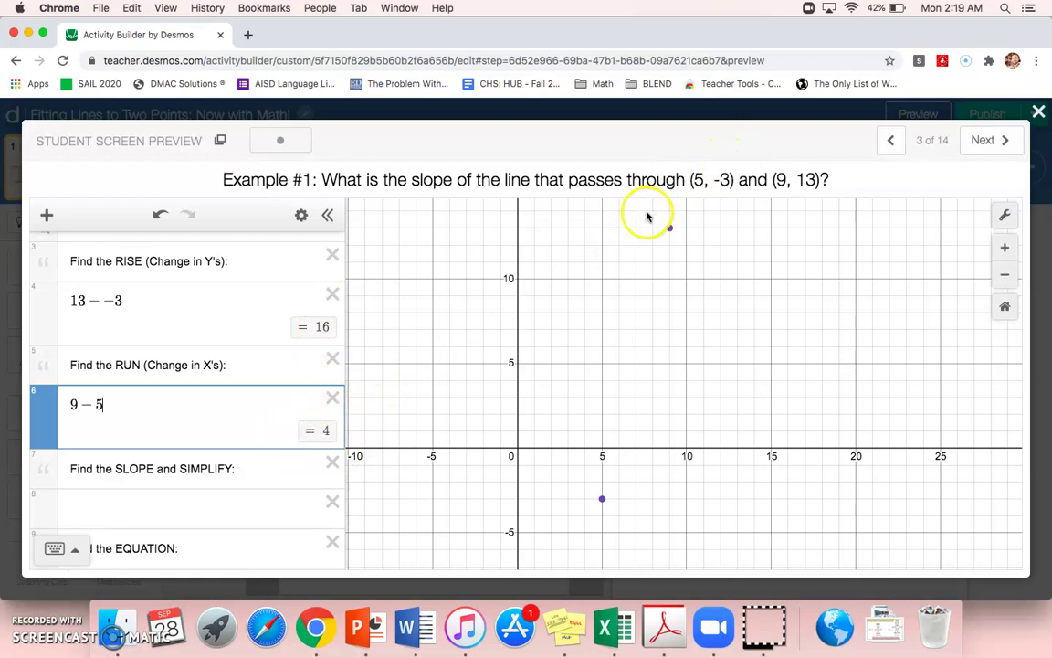
left_click(138, 507)
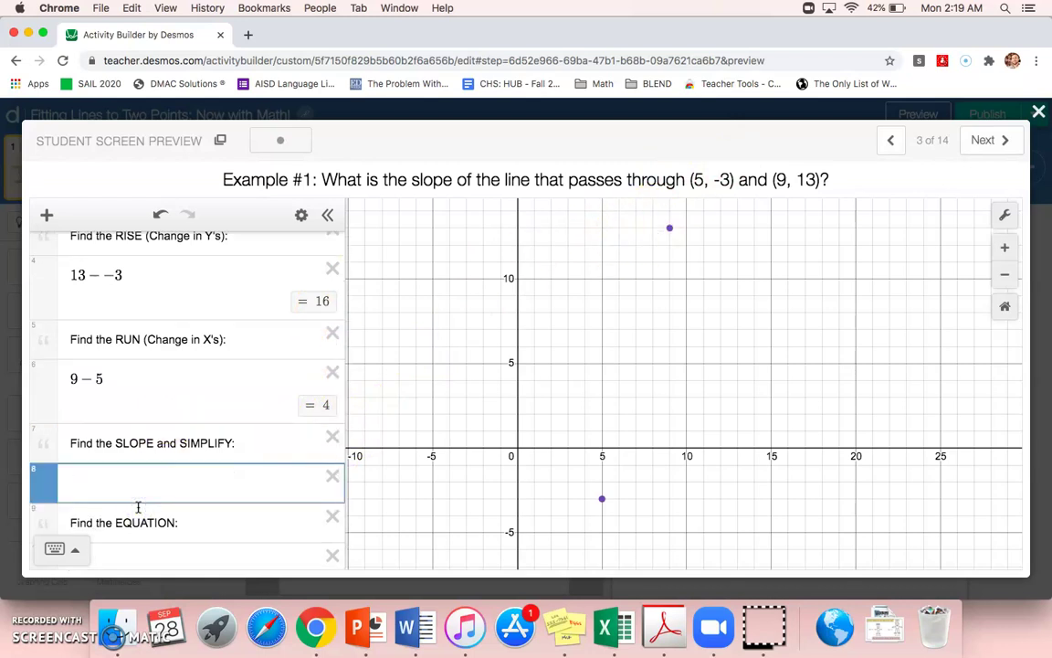
type("16/4")
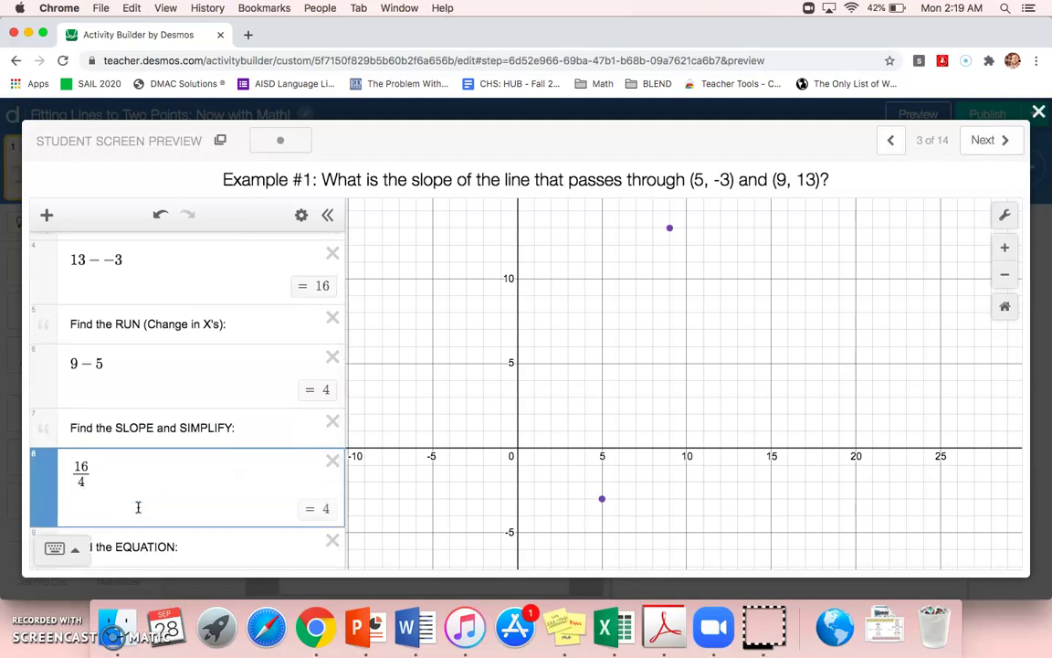
left_click(69, 489)
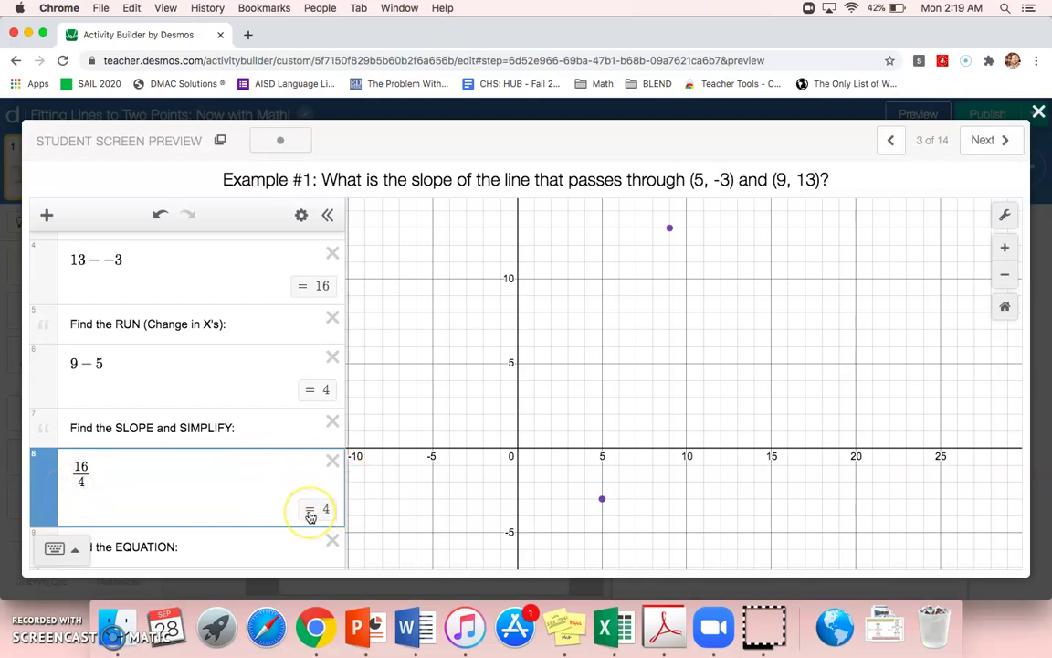
Step: Enter y = 4x in the equation row of Example #1 to graph a line with the calculated slope
scroll(310, 516, "down", 2)
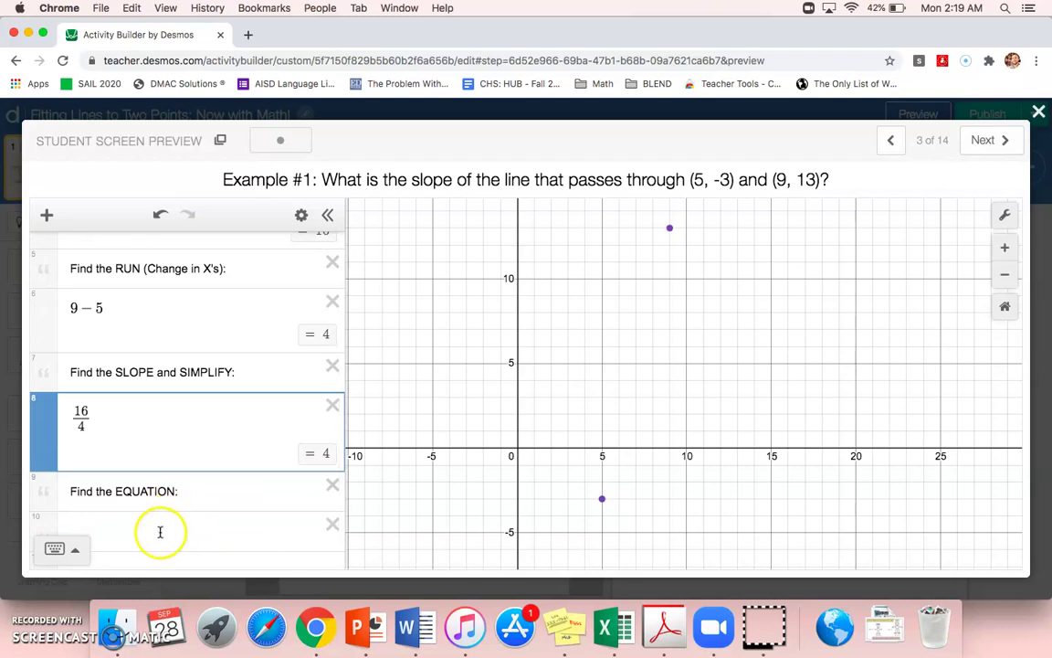
left_click(161, 532)
type("y=4x")
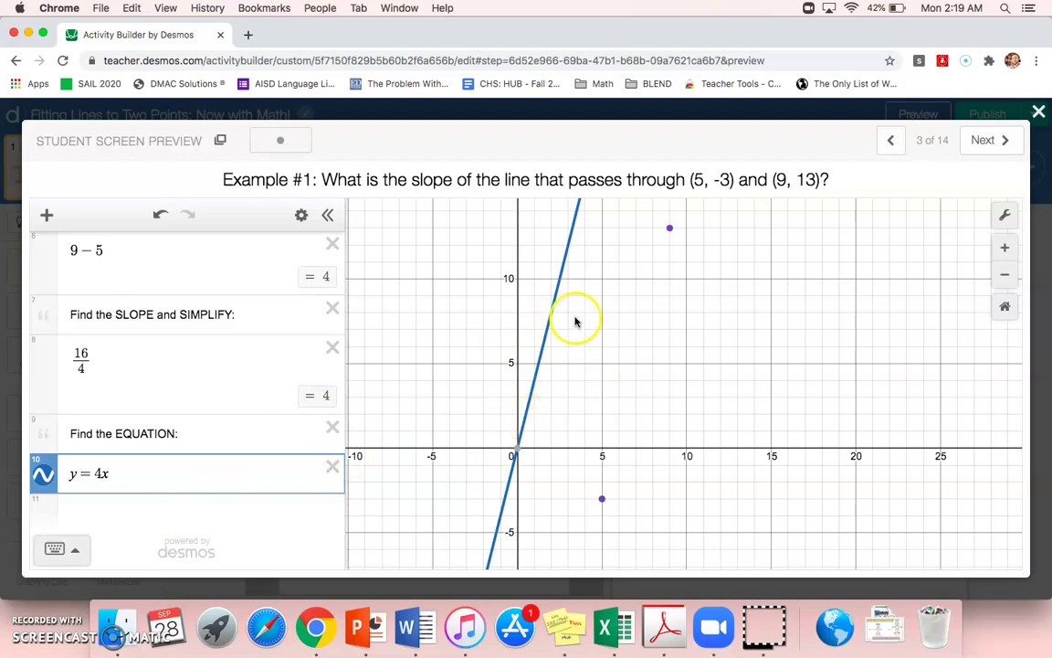
Step: Extend the line's equation to y = 4x - 10 to shift it down toward the two plotted points
left_click(1005, 274)
left_click(1006, 278)
left_click(1005, 307)
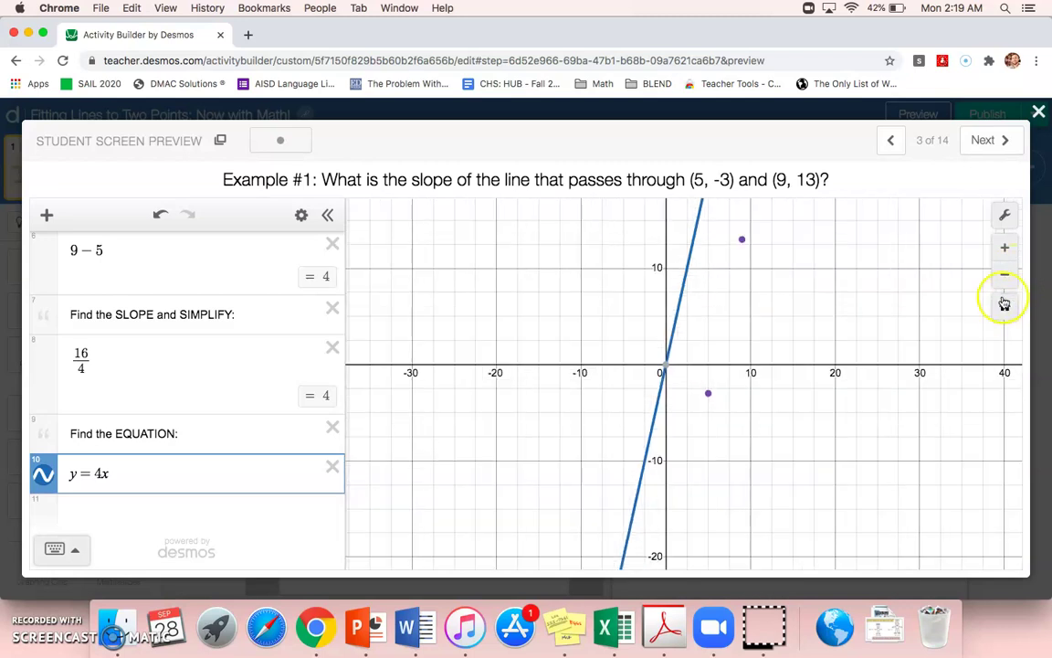
left_click_drag(873, 345, 740, 386)
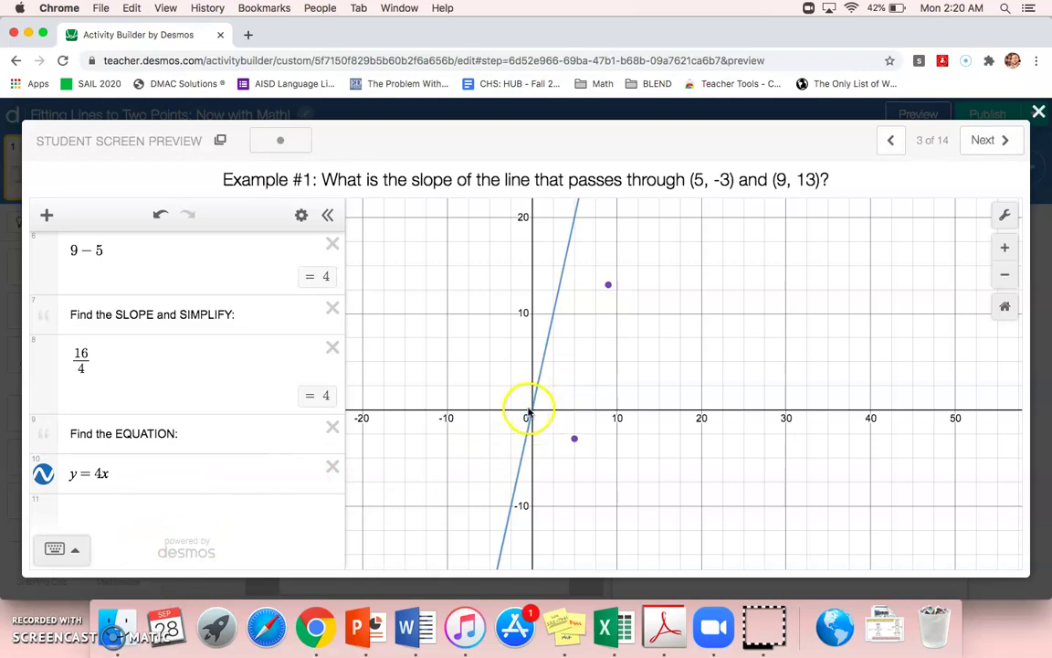
left_click(134, 474)
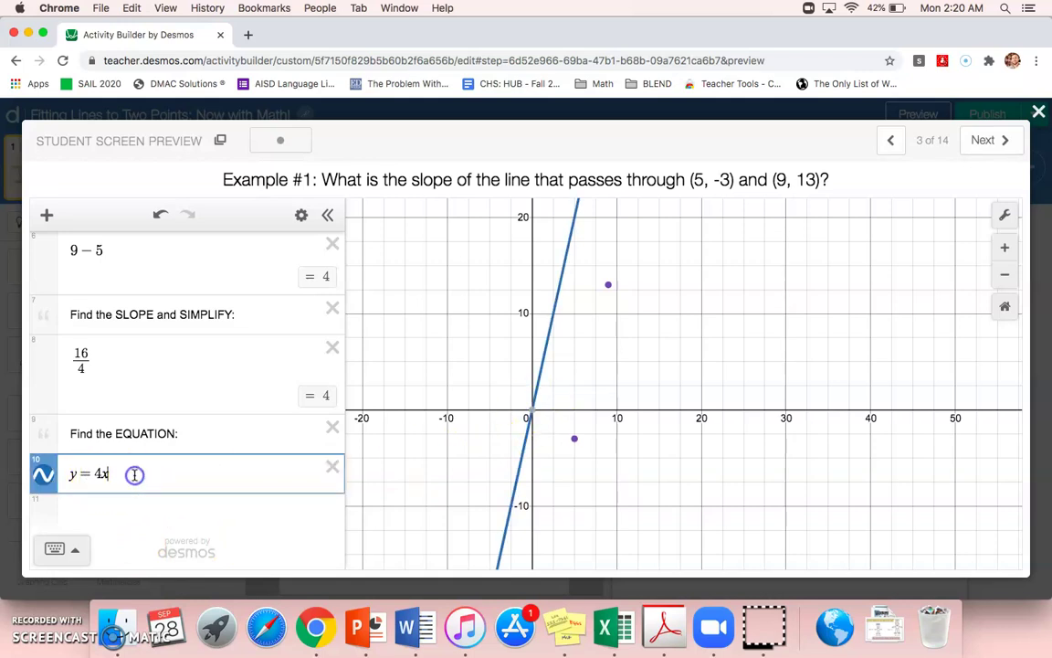
type("- 10")
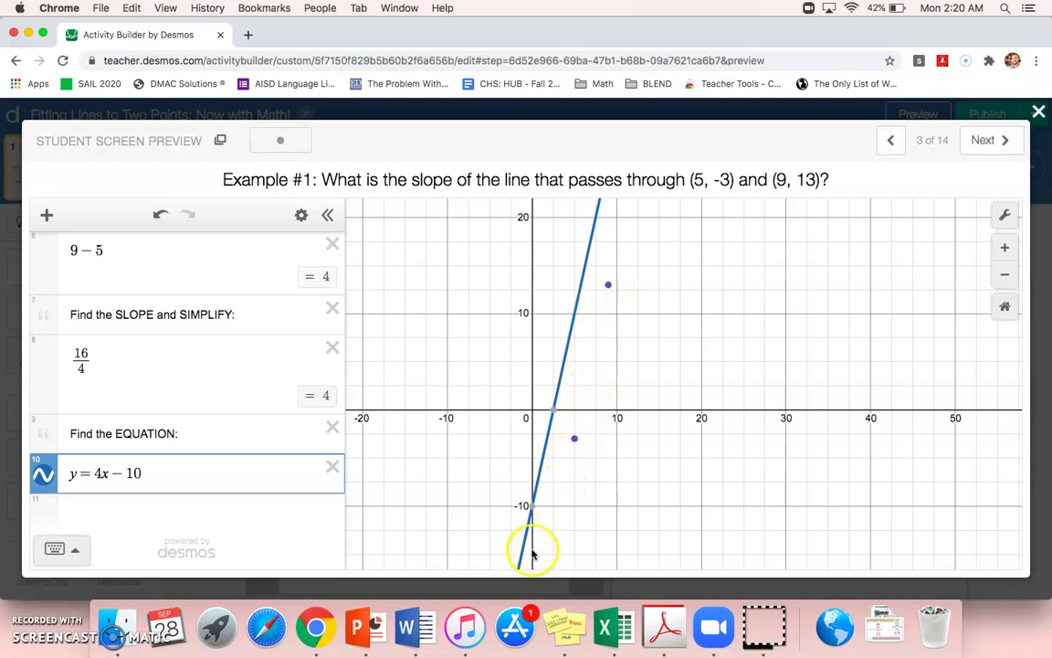
Step: Refine the equation's constant through -18, -20 and -22 to -23 so the line passes through both points
left_click(195, 473)
key("BackSpace")
type("18")
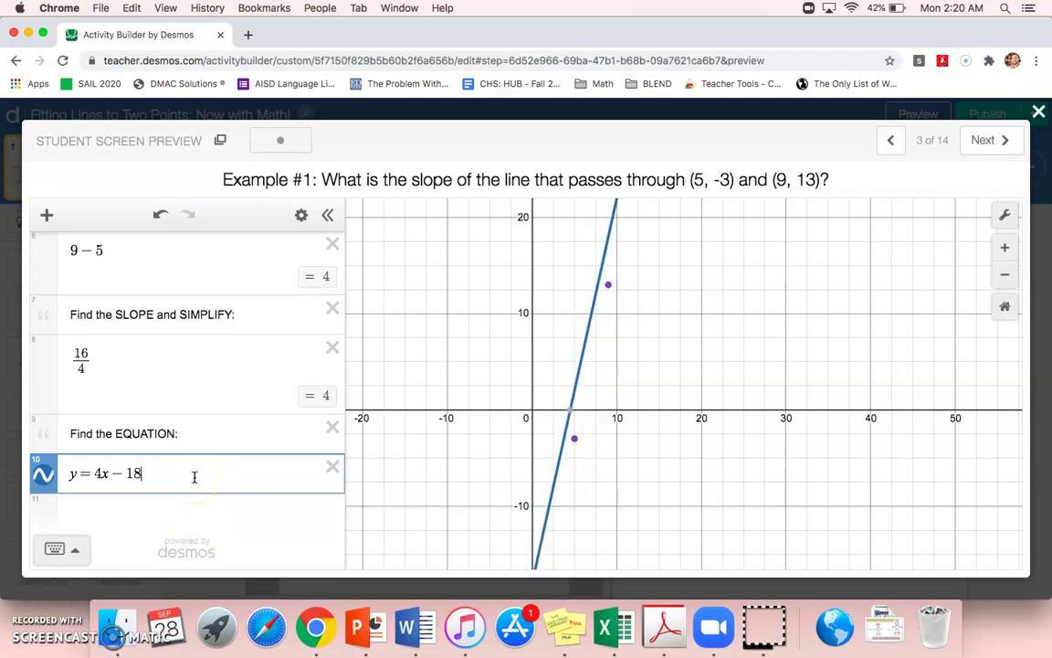
key("BackSpace")
key("BackSpace")
type("20")
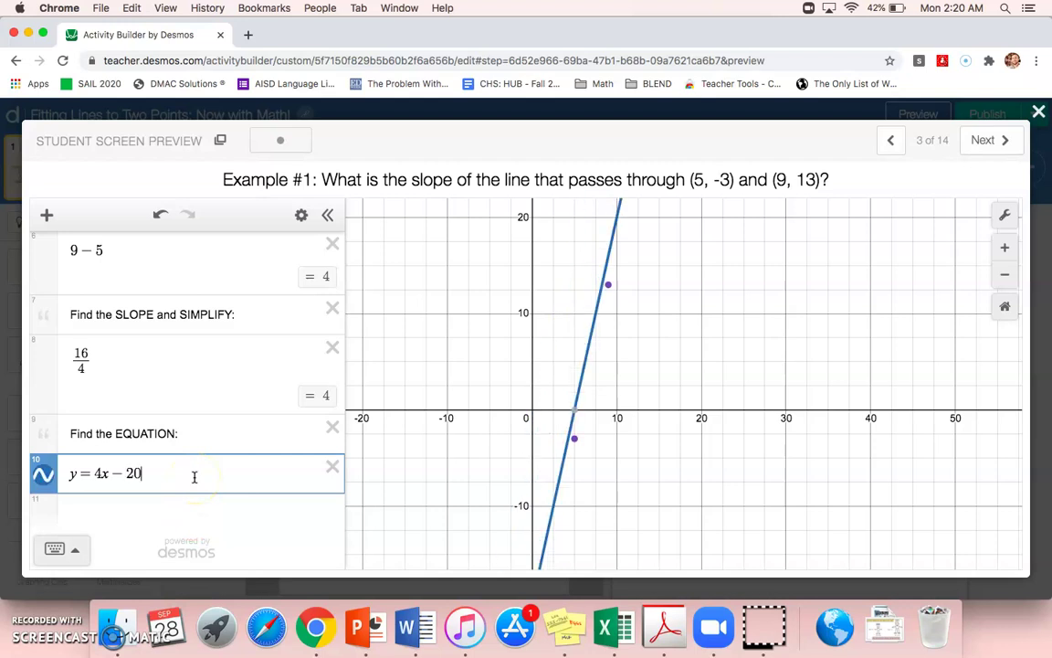
key("BackSpace")
type("2")
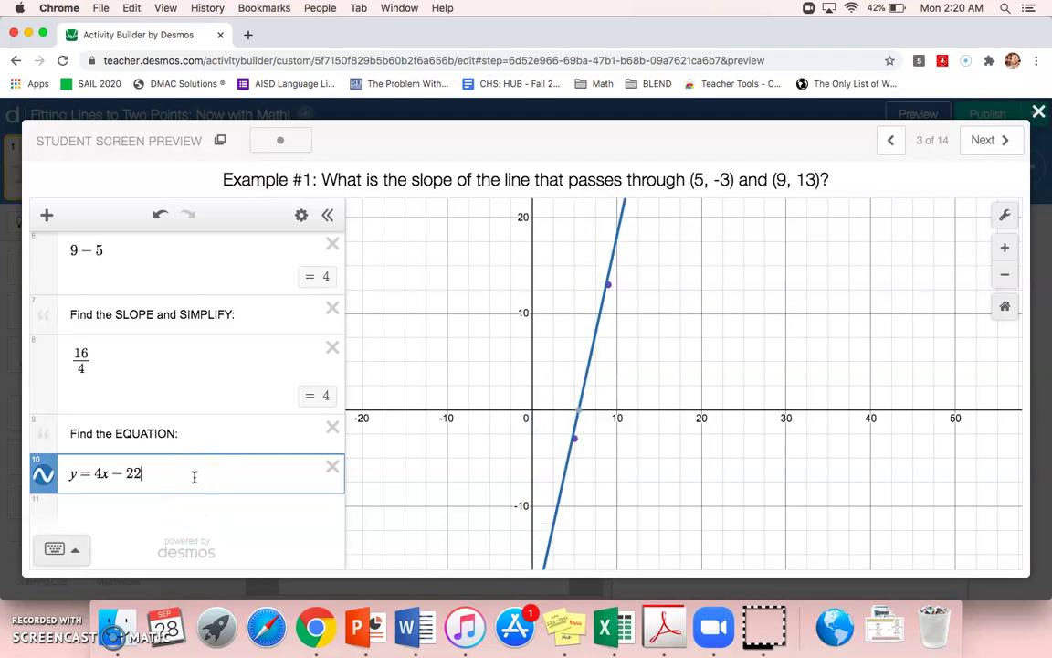
key("BackSpace")
type("3")
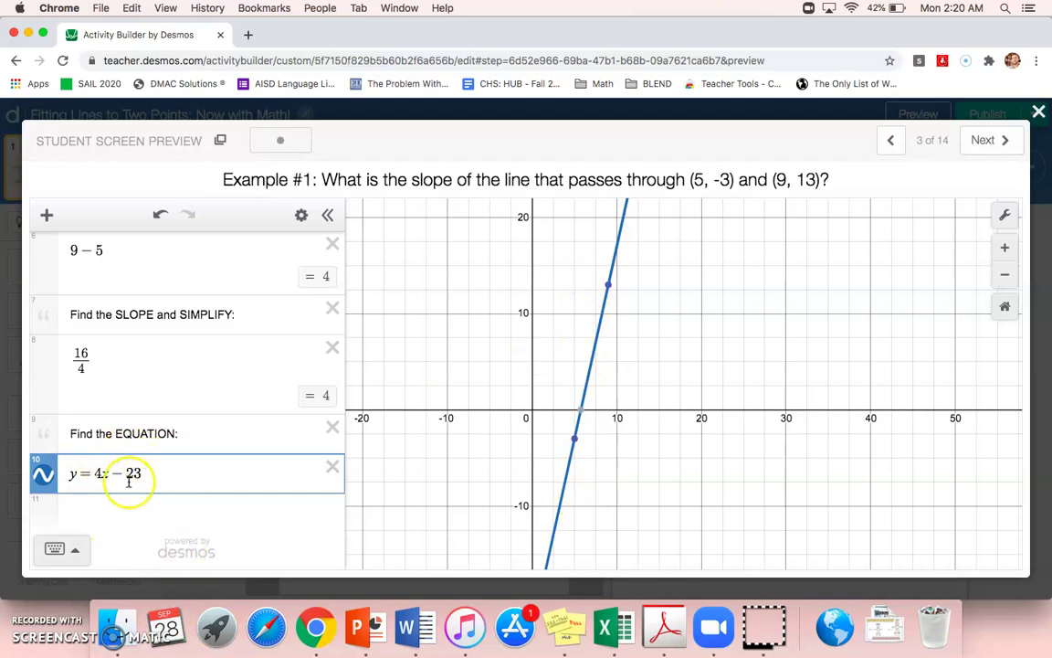
Step: Show the coordinates of the y-intercept on the graph of y = 4x - 23
left_click_drag(482, 423, 481, 313)
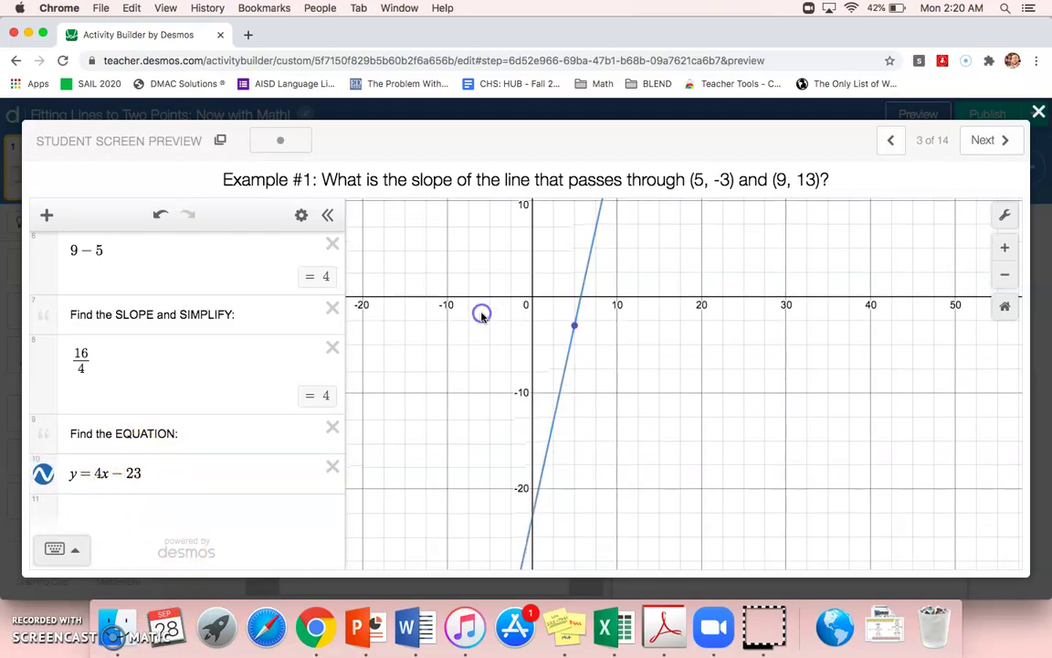
left_click(533, 516)
left_click_drag(534, 517, 535, 519)
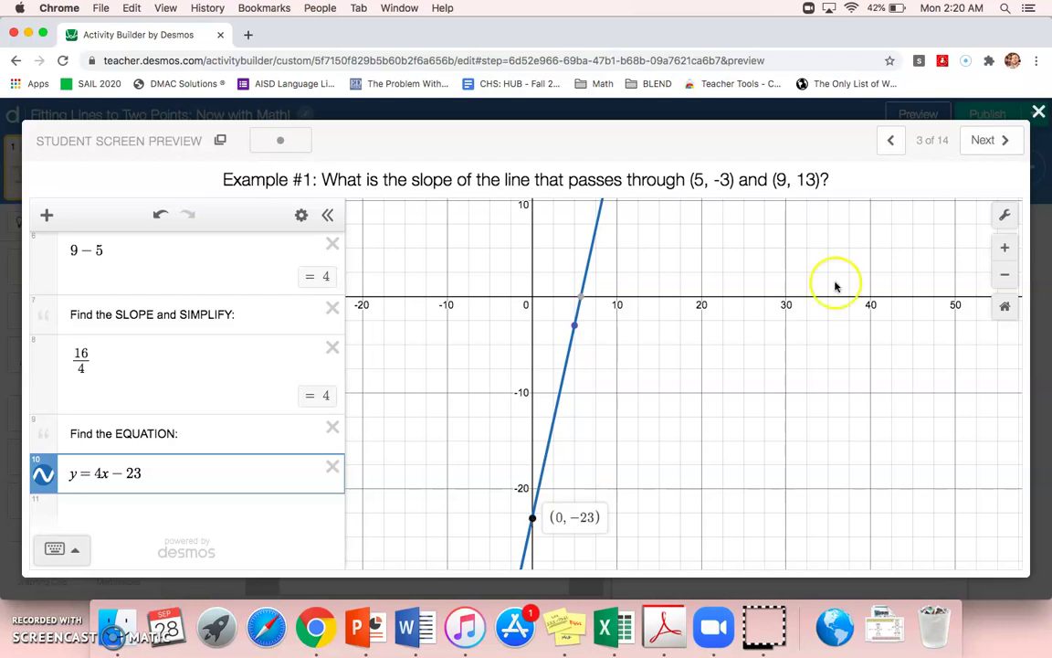
Step: Go to Example #2 and enter the points (3, 21) and (12, 15) in its table
left_click(1006, 141)
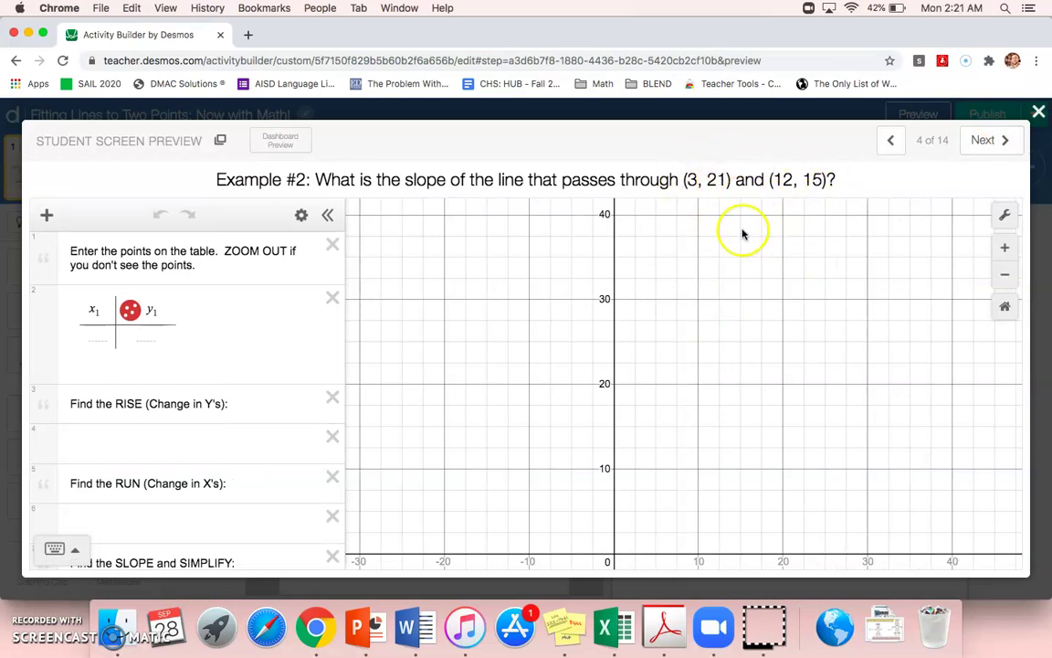
left_click(98, 340)
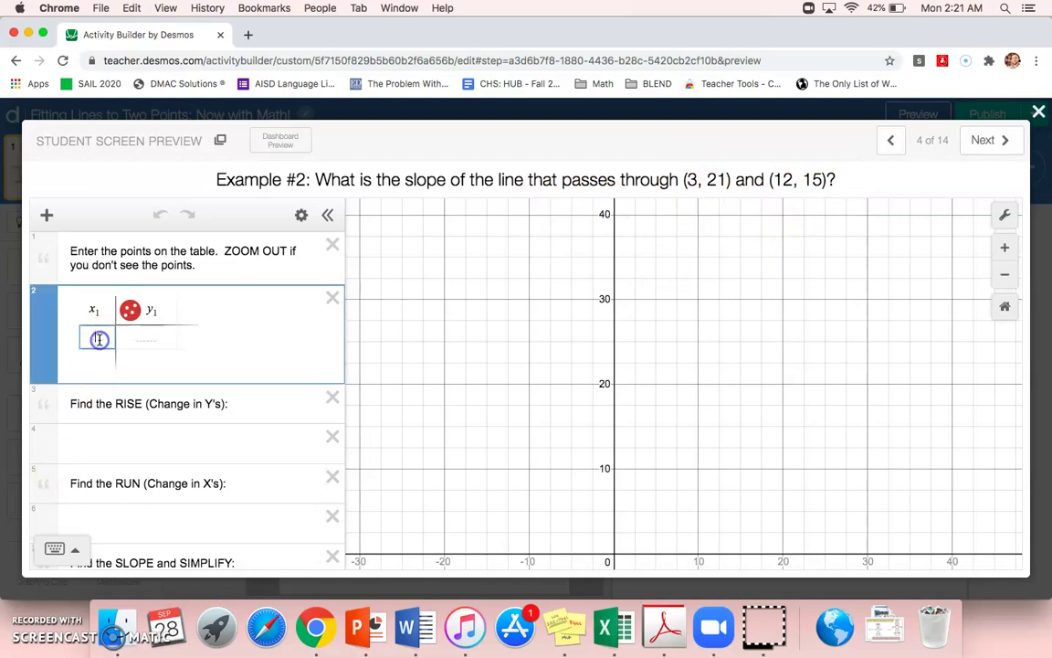
type("3")
left_click(135, 337)
type("21")
left_click(94, 364)
type("12")
left_click(142, 359)
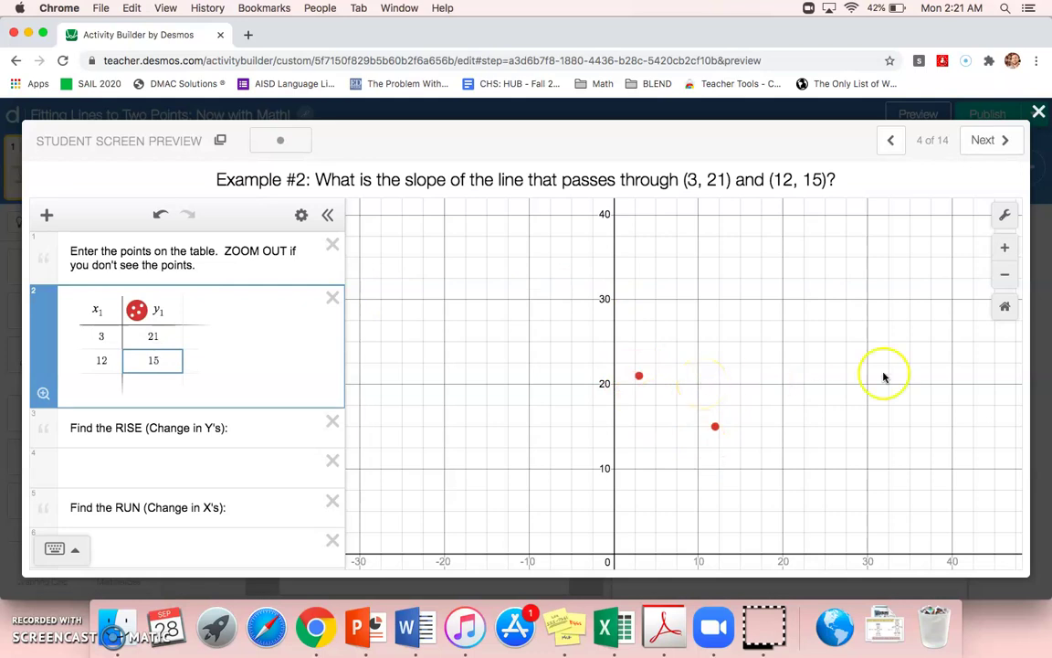
Step: Enter the rise for Example #2 as 15 - 21 in the row for the change in y-values
left_click(1005, 247)
left_click_drag(731, 400, 734, 332)
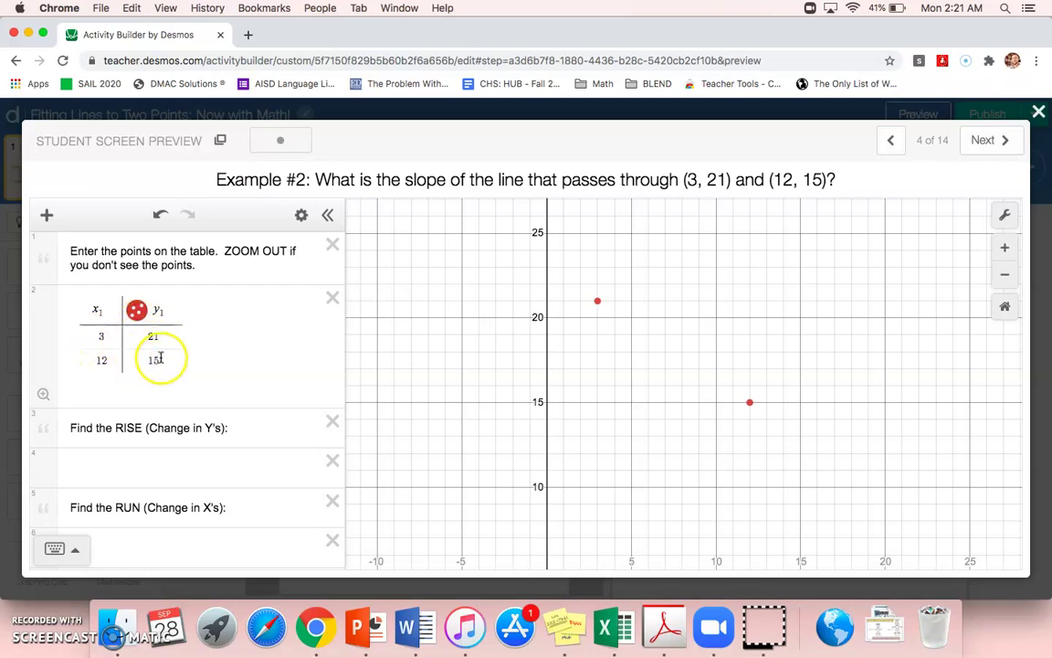
left_click(117, 470)
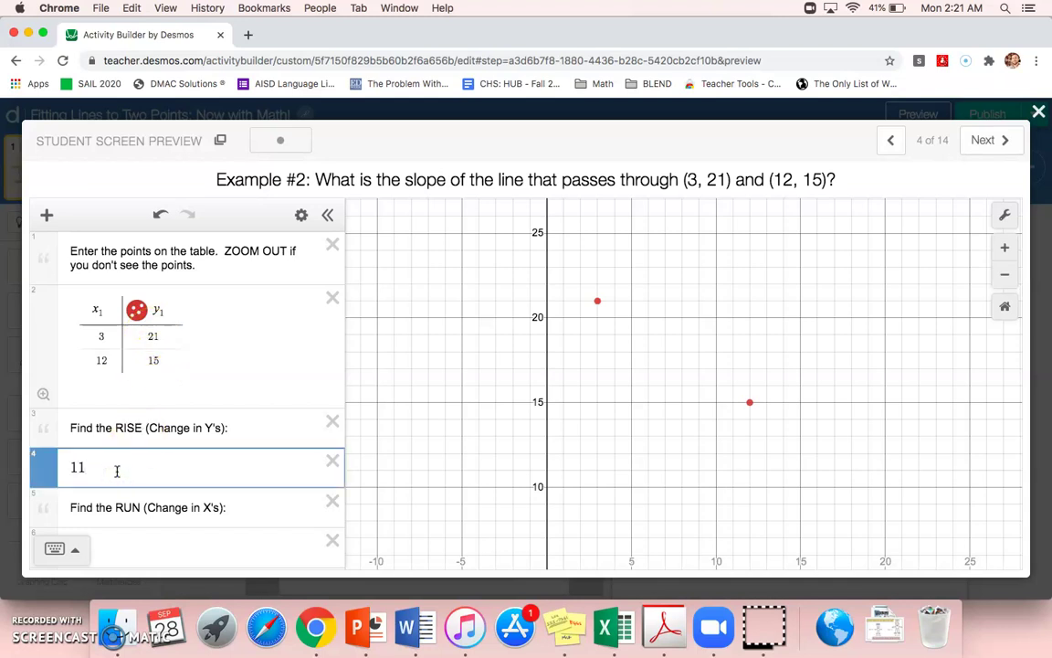
type("15-21")
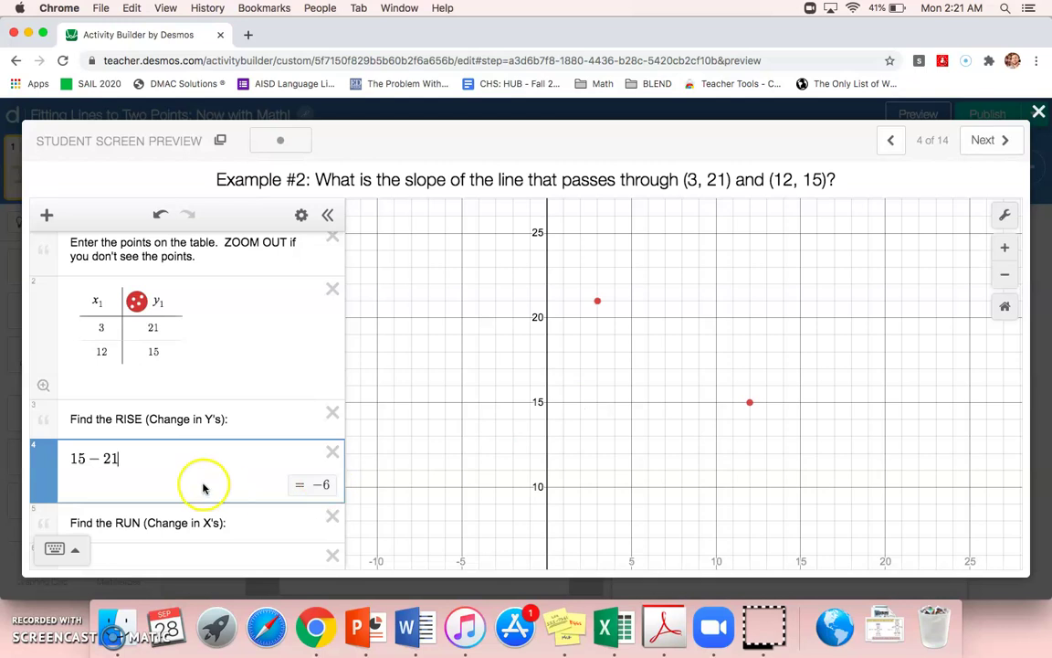
Step: Enter the run for Example #2 as 12 - 3, using the x-values from the table
scroll(202, 486, "down", 3)
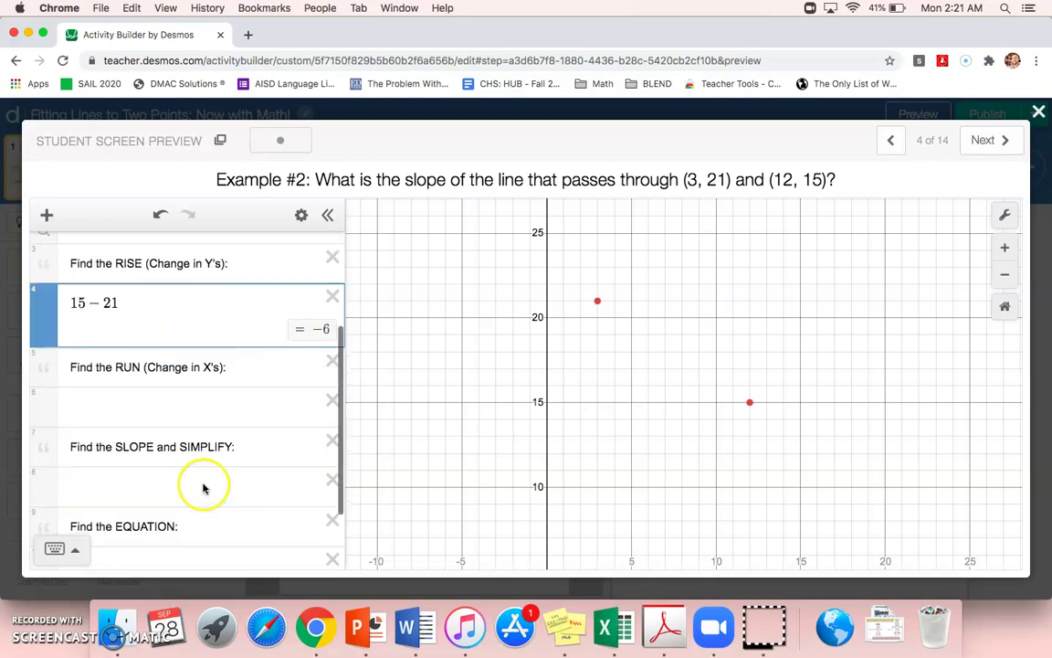
left_click(156, 408)
scroll(156, 409, "up", 3)
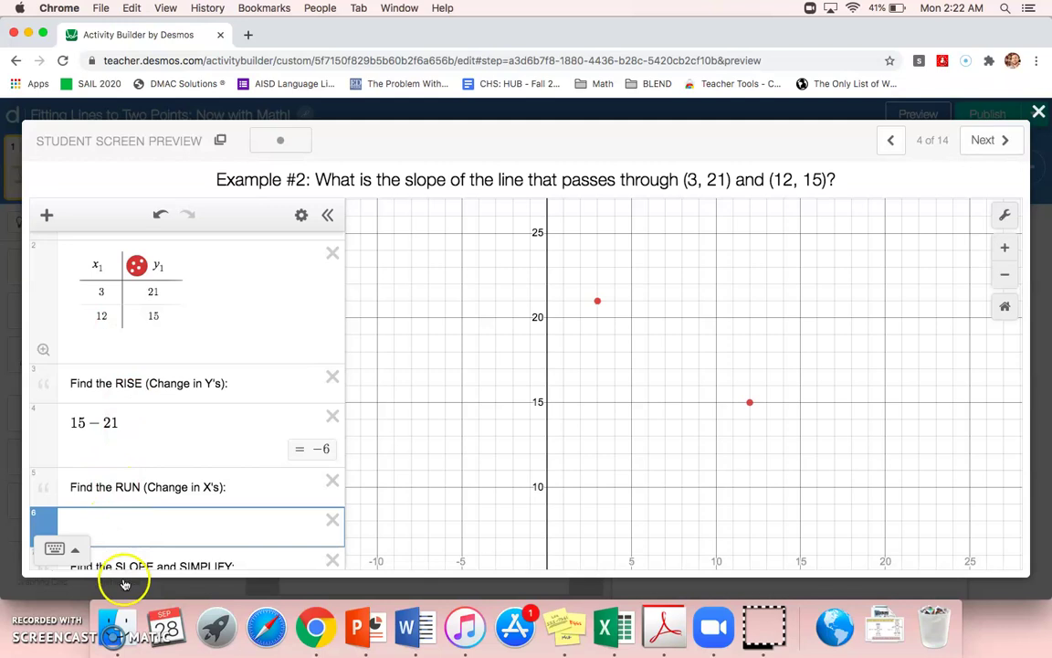
type("12")
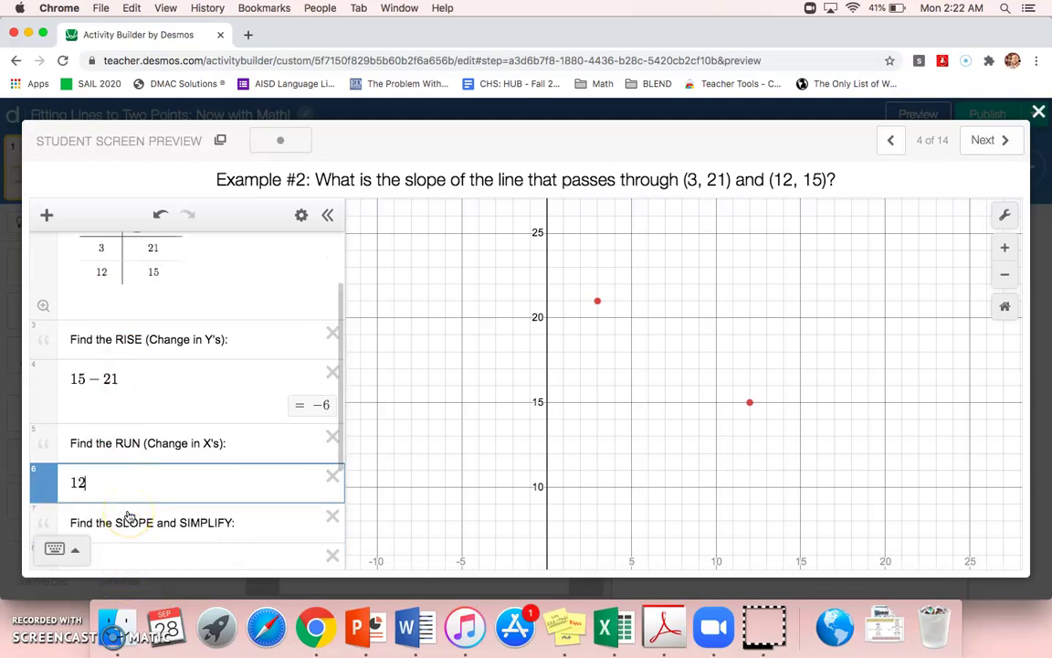
type("-3")
Step: Enter the Example #2 slope as the fraction -6/9 in the slope row
scroll(146, 502, "down", 3)
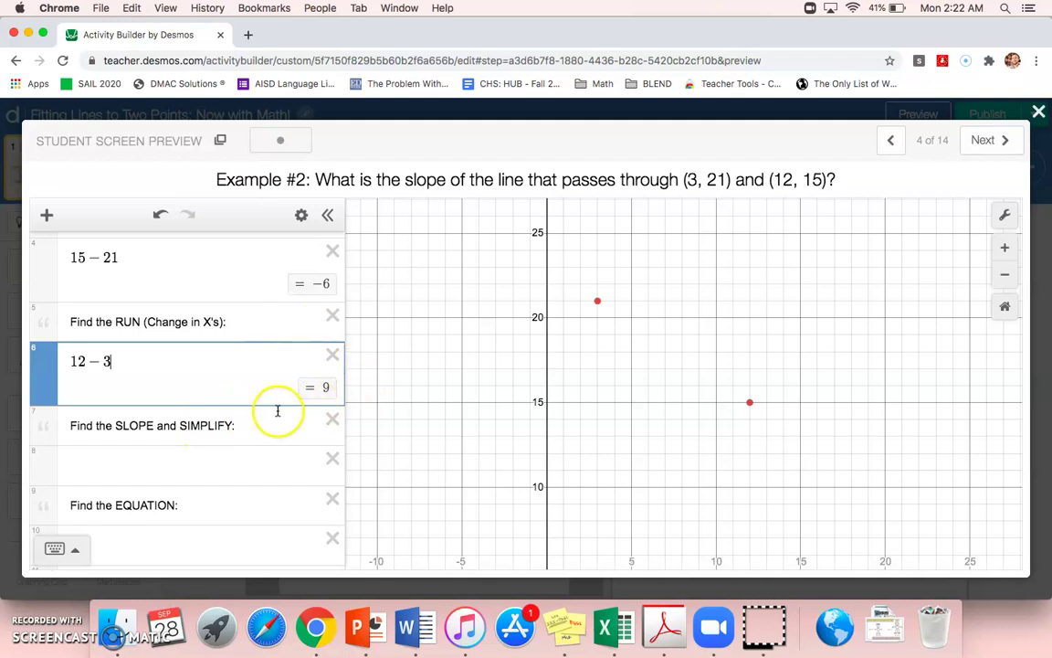
left_click(190, 468)
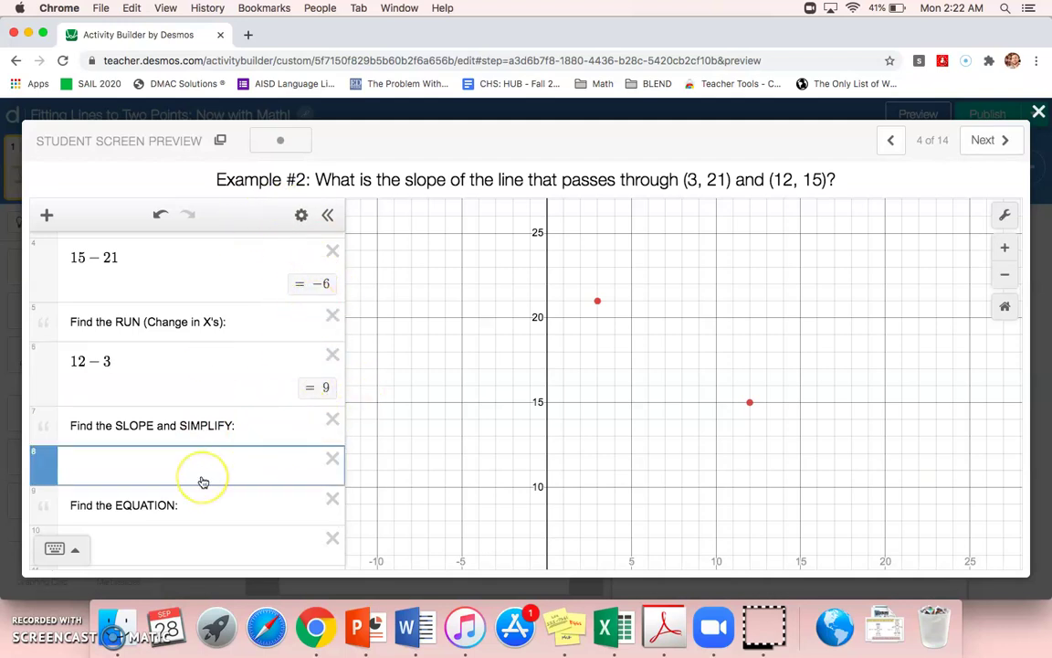
type("-6/9")
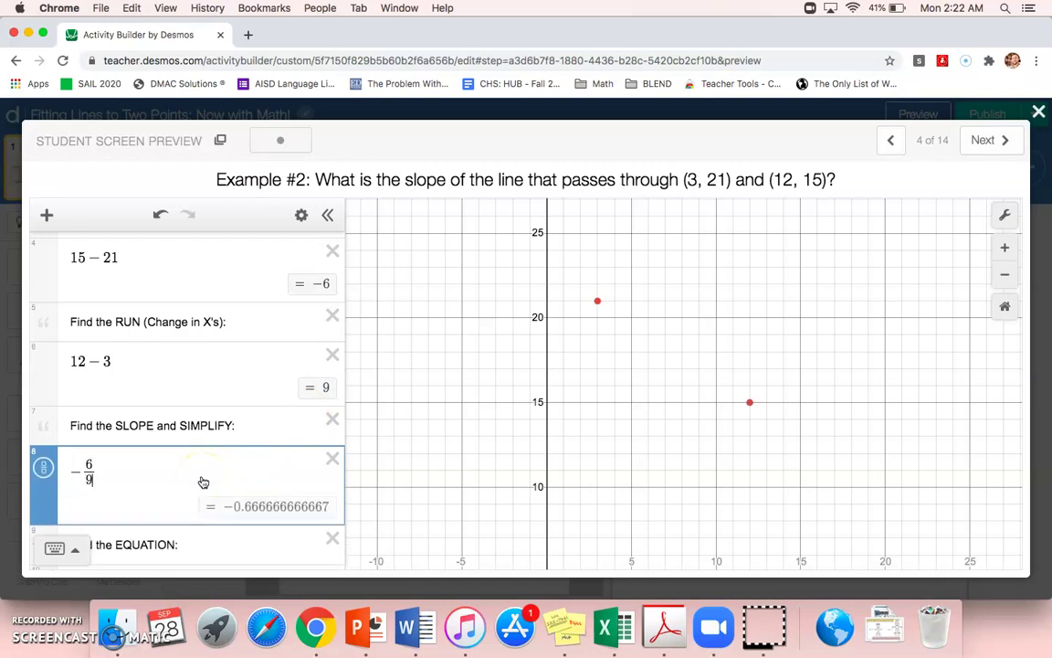
Step: Show the Example #2 slope result as a fraction and enter y = -2/3x in the row for the equation
left_click(43, 474)
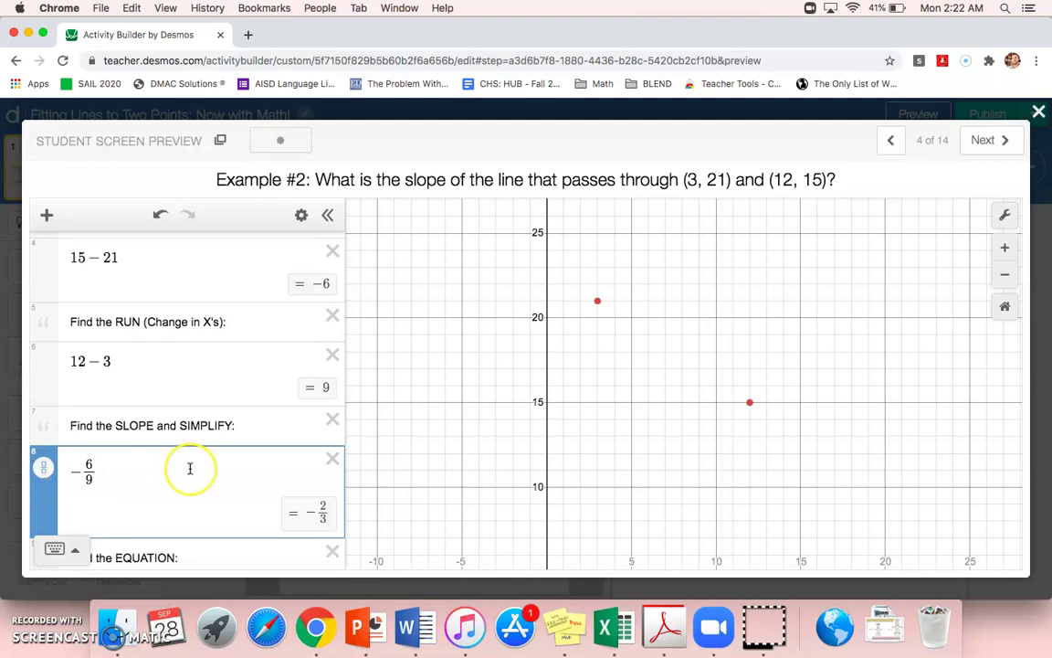
scroll(189, 470, "down", 2)
left_click(189, 535)
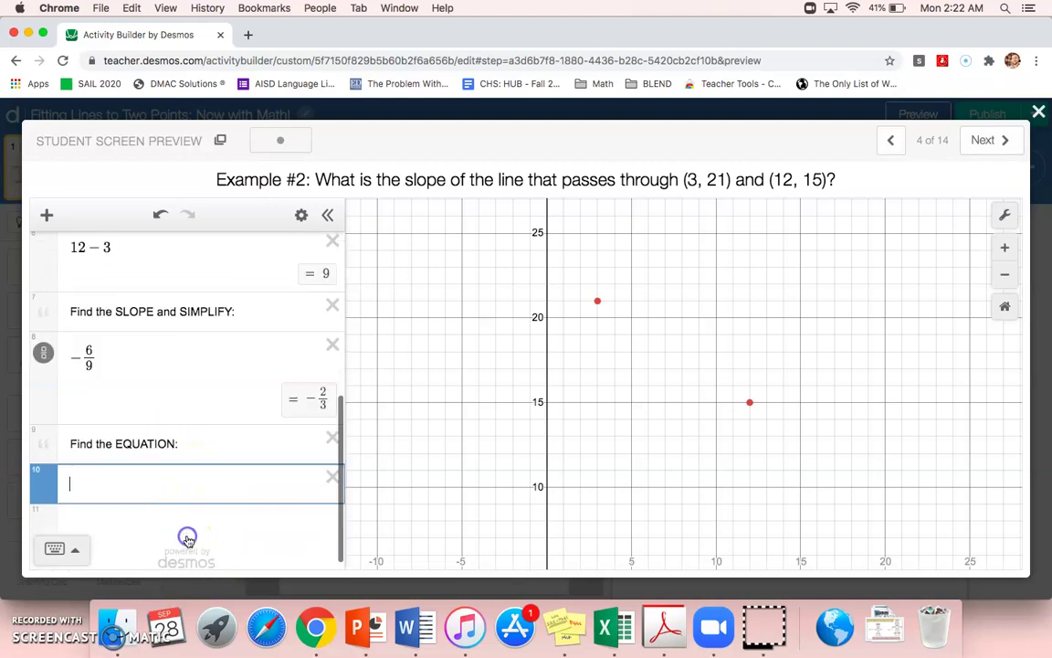
type("y=-2/3")
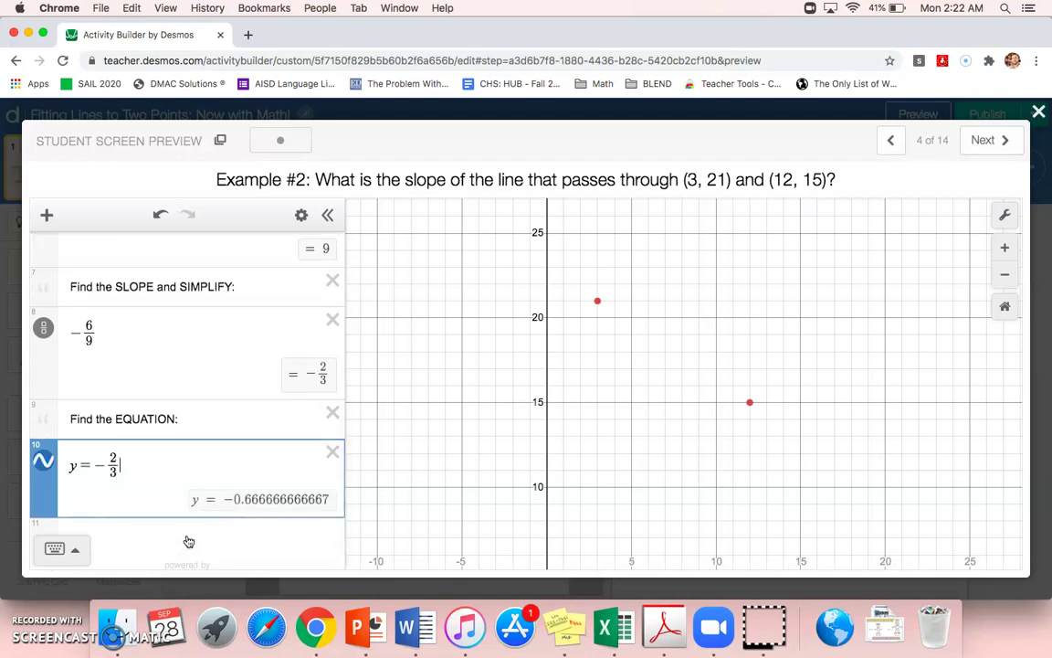
type("x")
Step: Add a y-intercept estimate of 20 to the equation, making it y = -2/3x + 20
left_click_drag(475, 492, 518, 393)
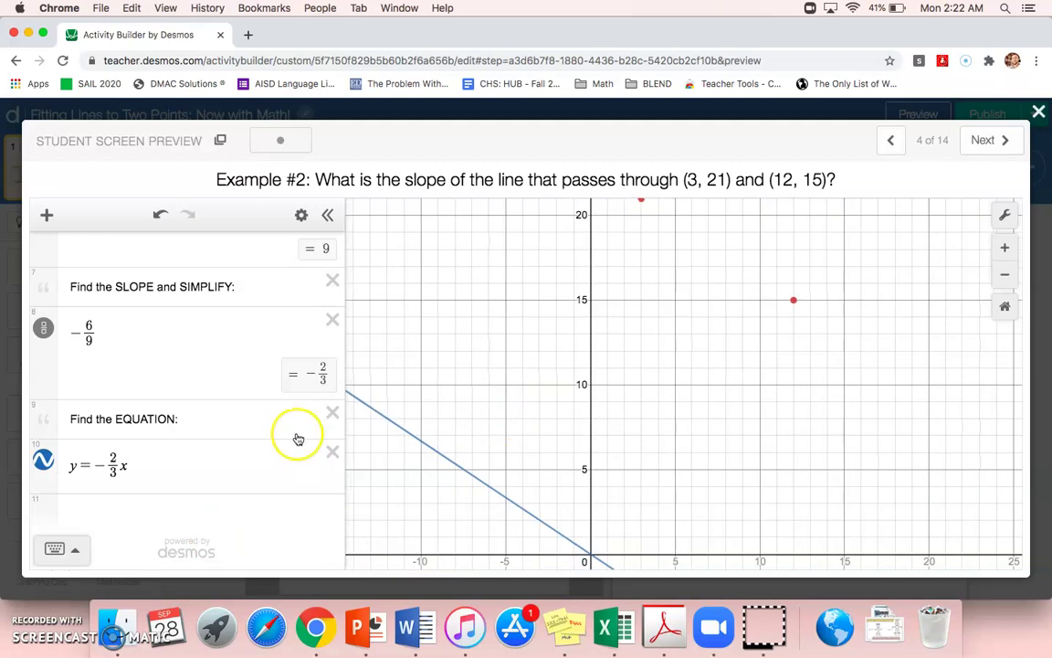
left_click_drag(617, 317, 612, 340)
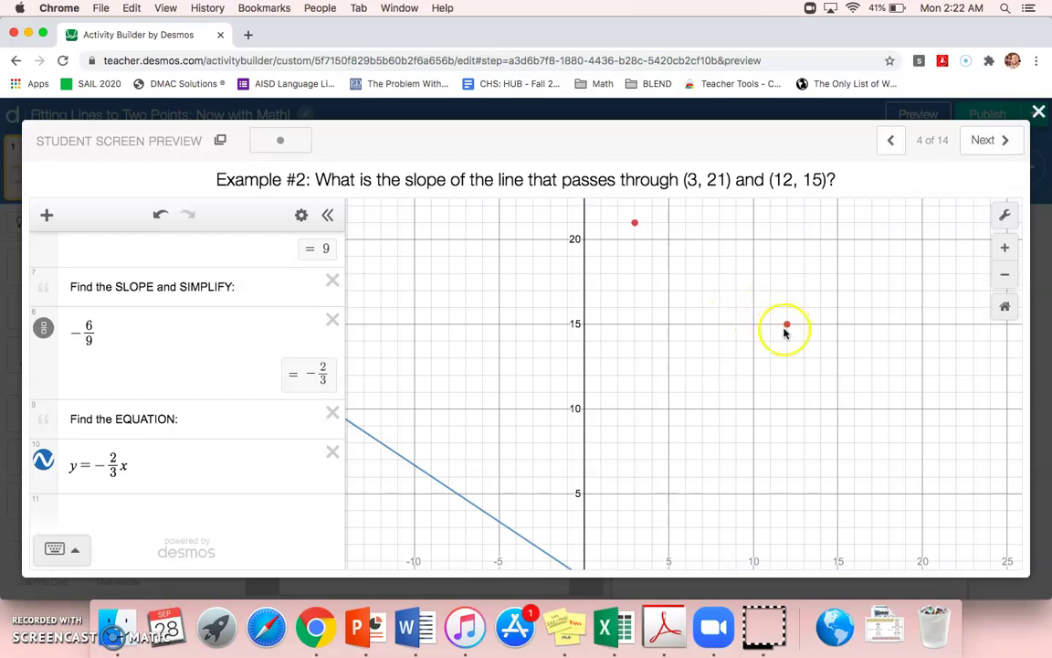
left_click(1003, 275)
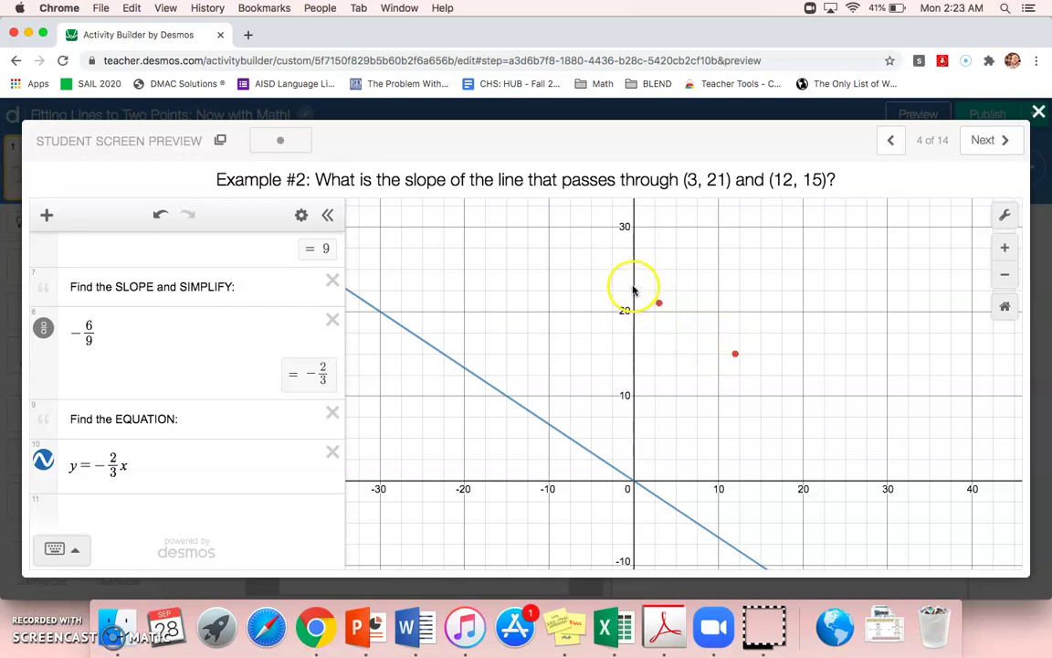
left_click(195, 473)
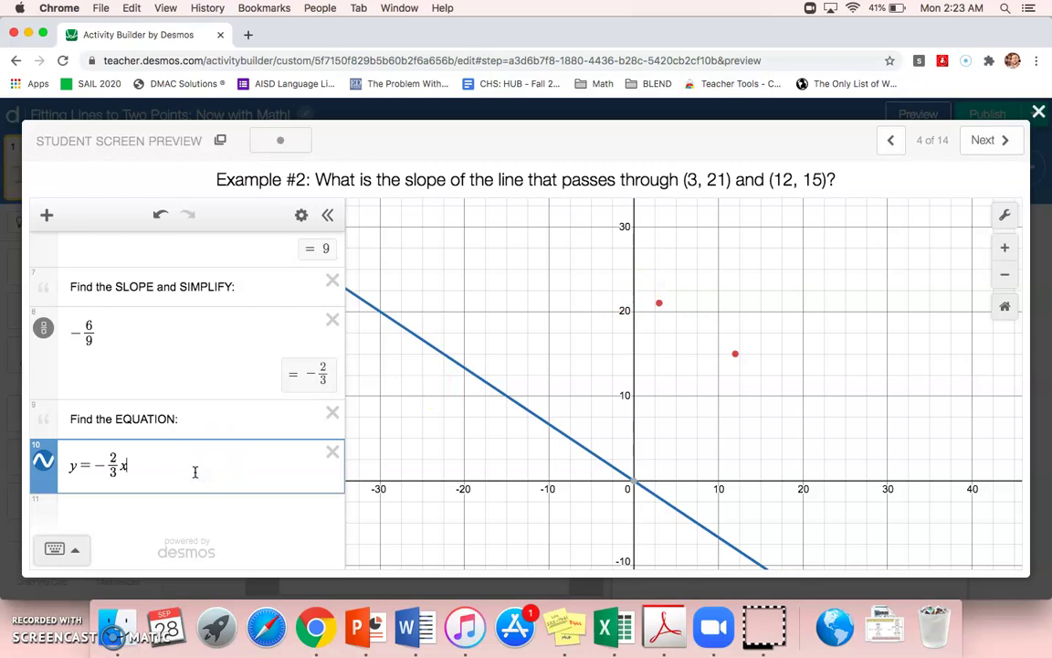
type("+ 20")
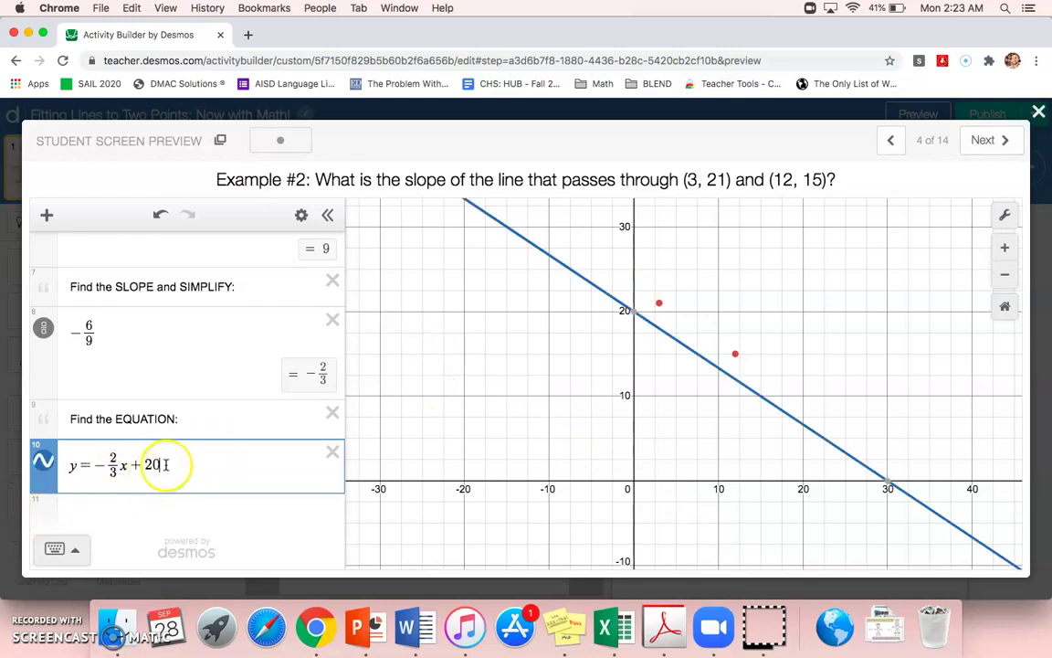
Step: Adjust the equation's y-intercept by trying 22 and settling on 23, fitting the line through both plotted points
key("BackSpace")
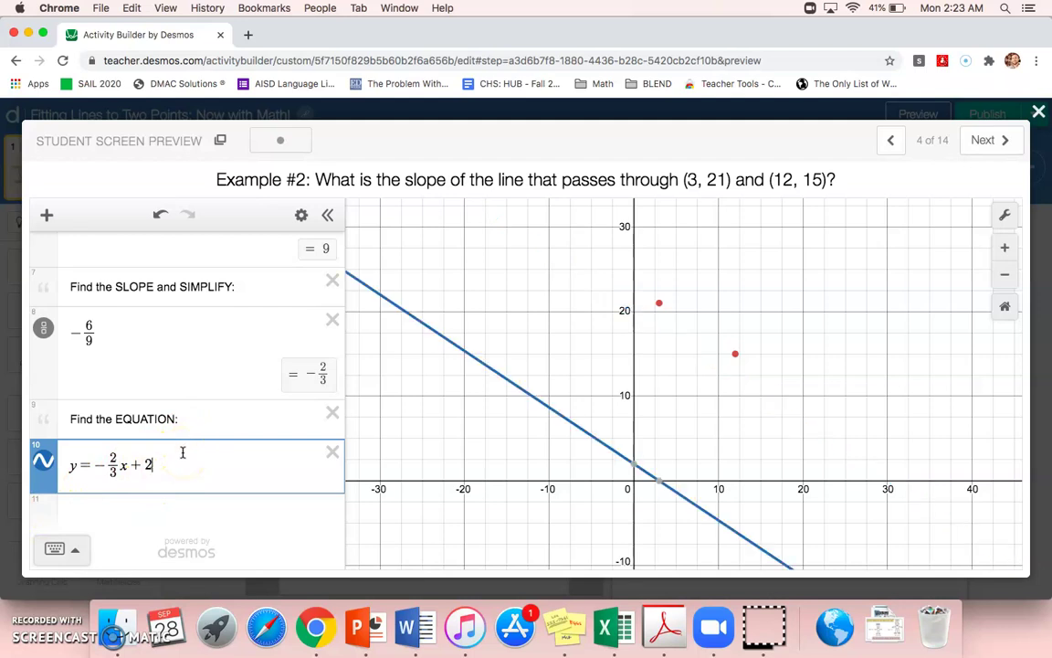
type("2")
key("BackSpace")
type("3")
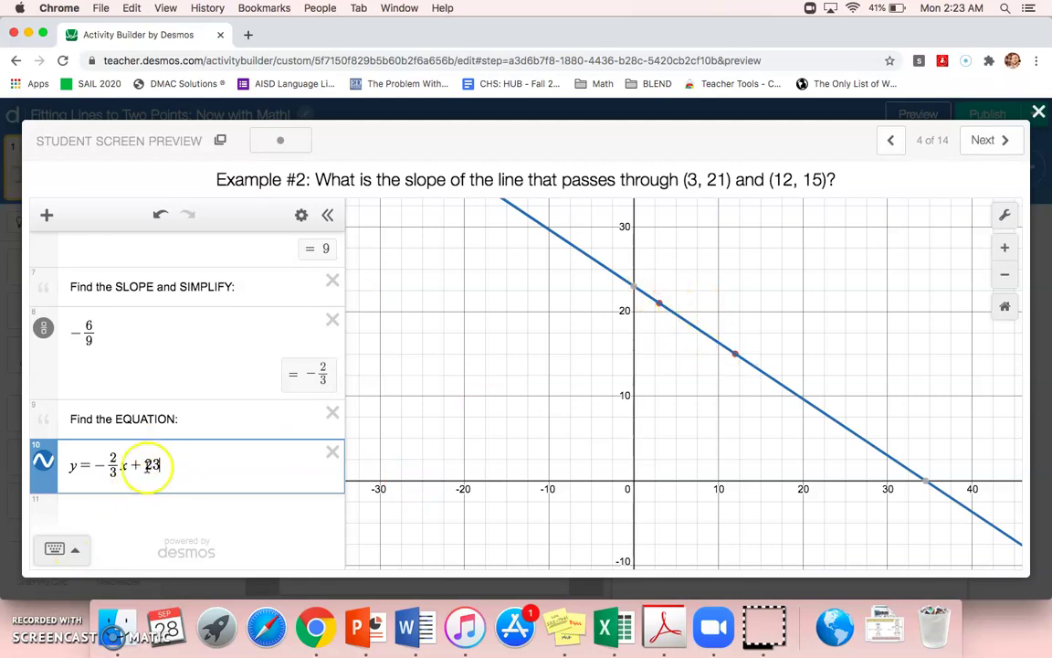
mouse_move(636, 290)
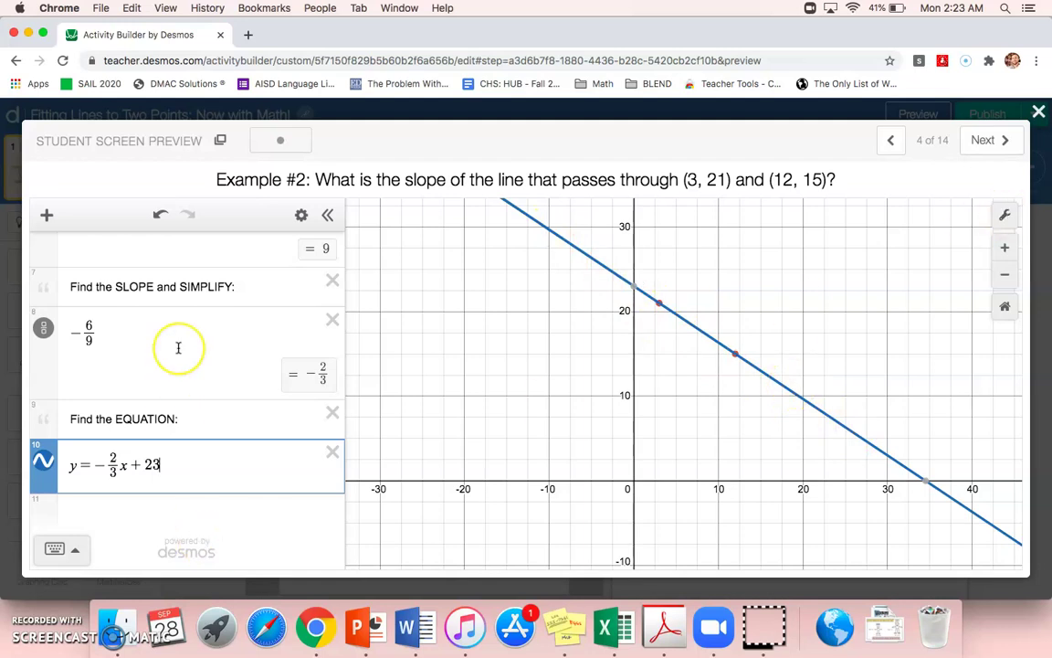
scroll(178, 349, "up", 10)
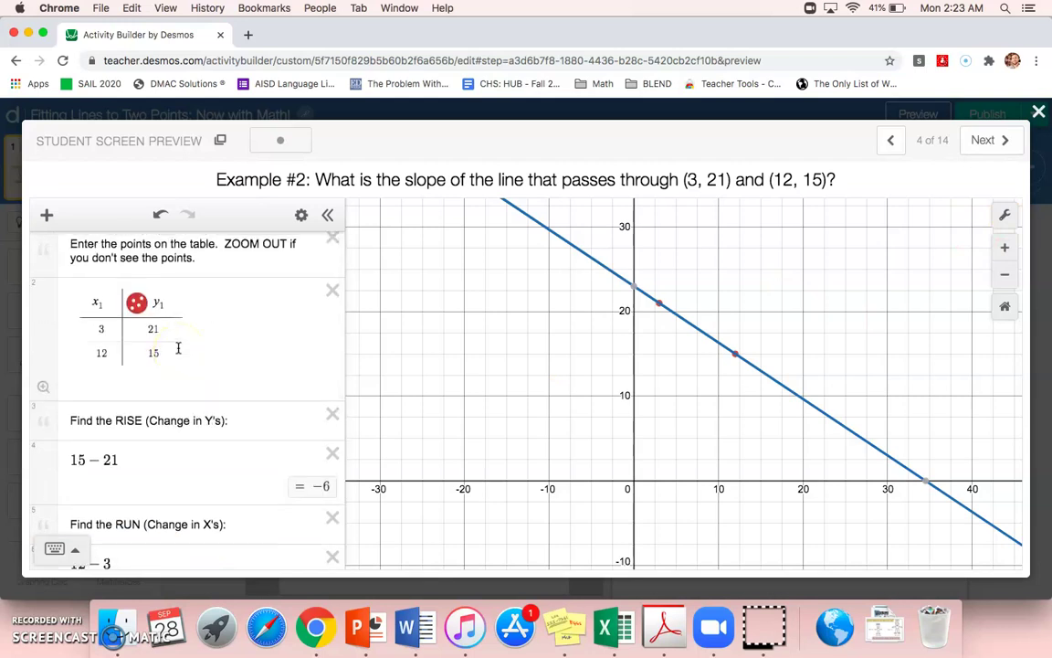